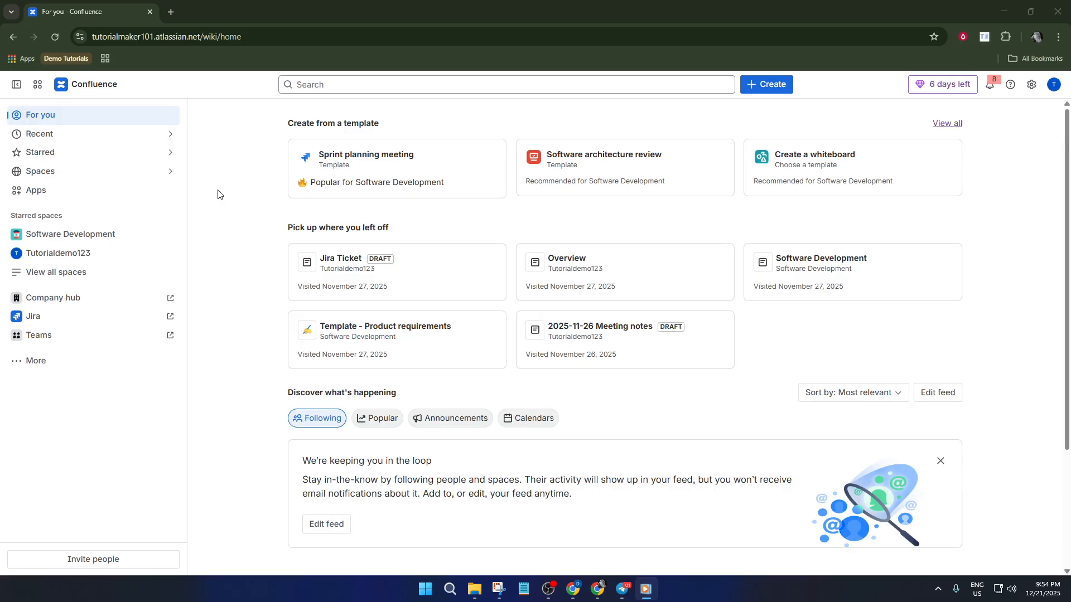
# Step: Start creating a new space and name it Demo Space 2
pyautogui.click(114, 175)
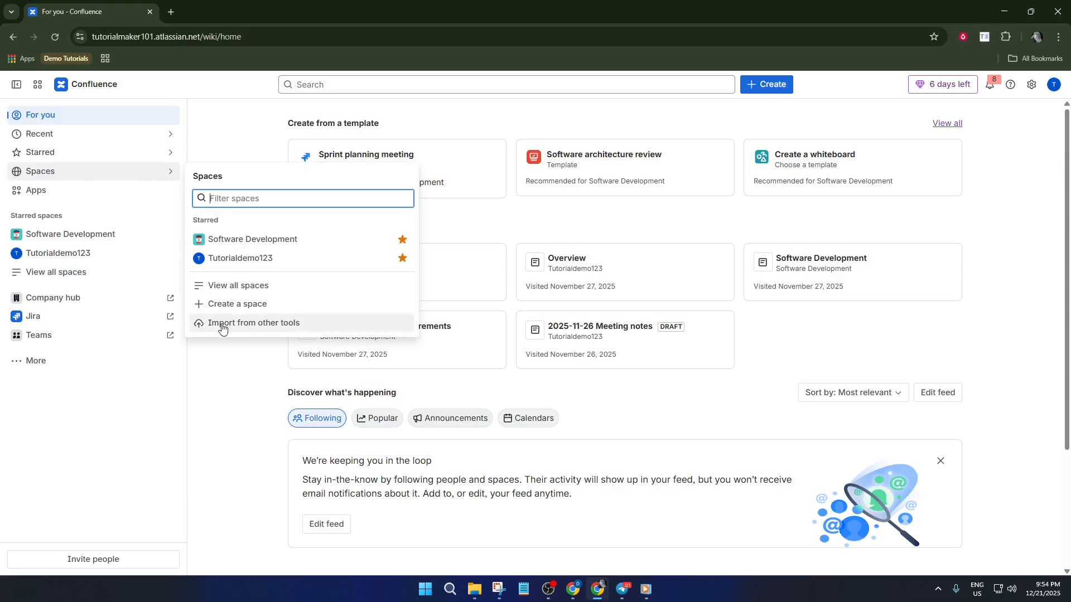
pyautogui.click(301, 303)
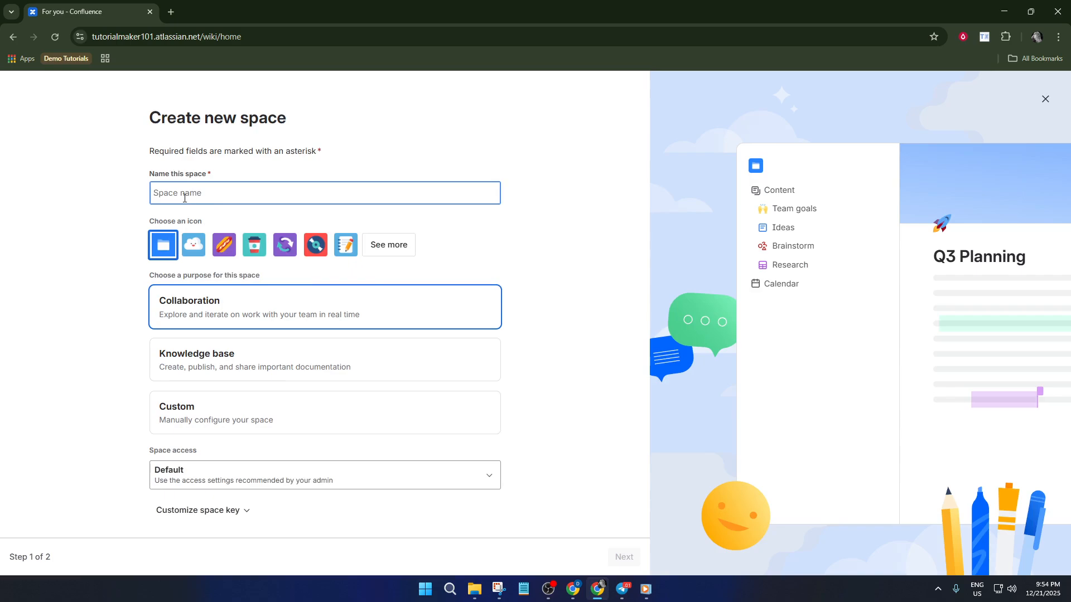
pyautogui.write('Demo')
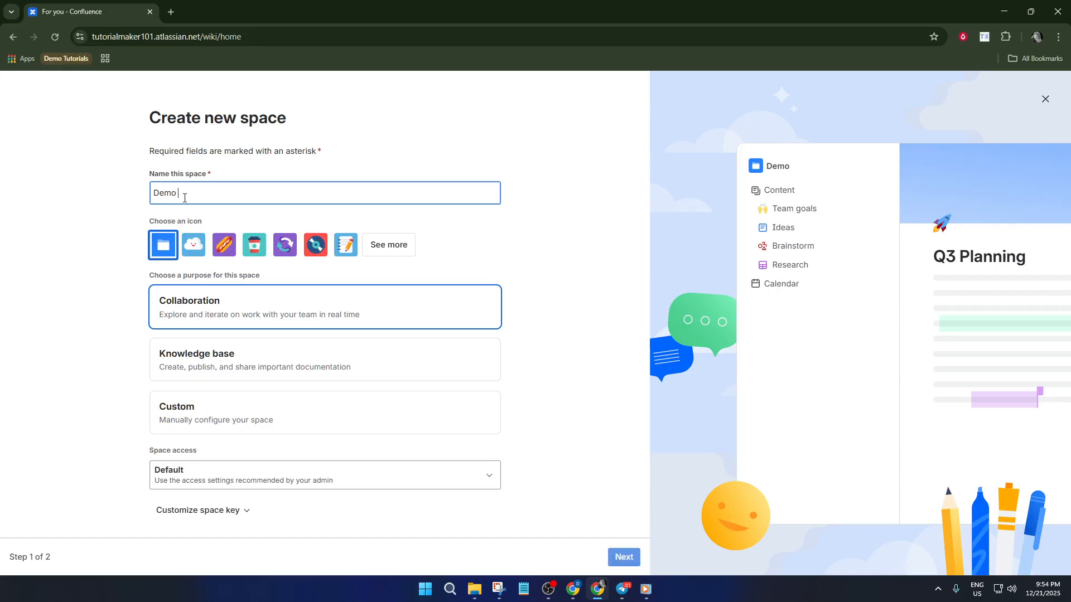
pyautogui.write(' Space 2')
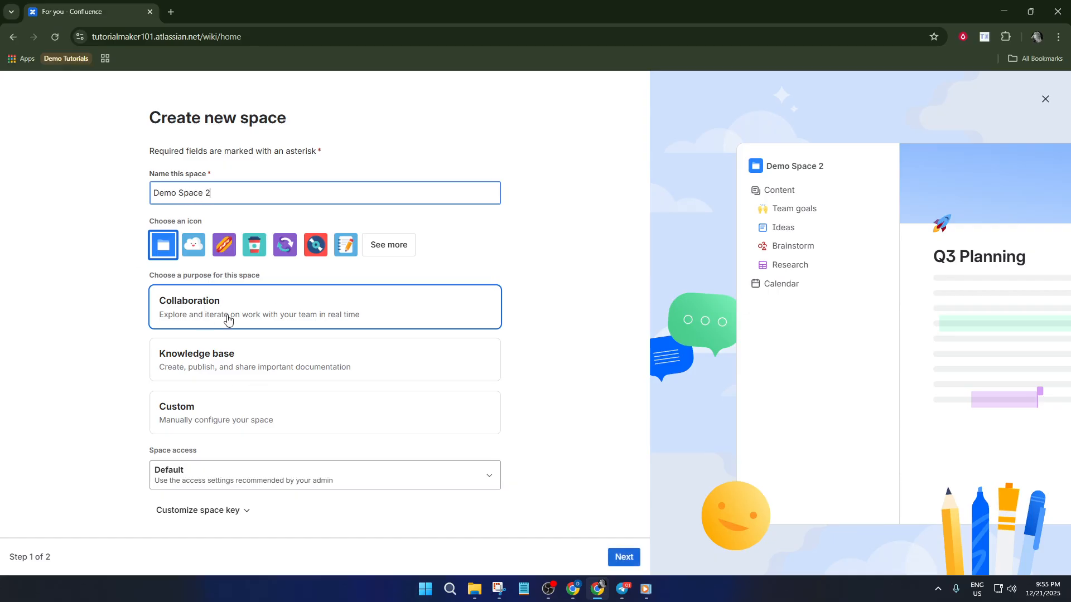
# Step: Compare the previews of the Collaboration, Knowledge base and Custom purposes, and examine the available space access options
pyautogui.click(239, 379)
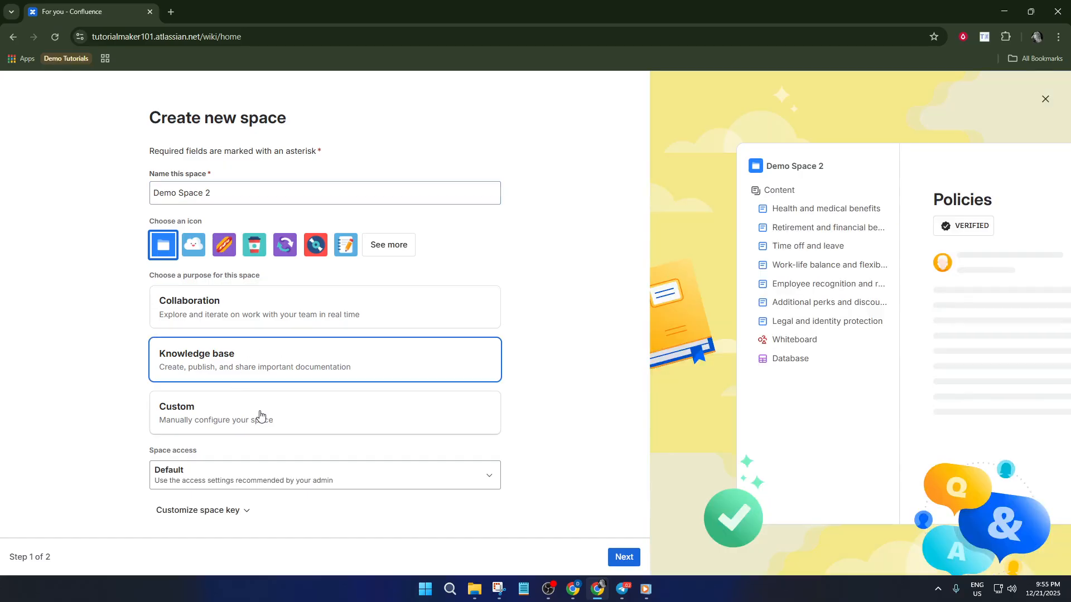
pyautogui.click(264, 417)
pyautogui.click(279, 357)
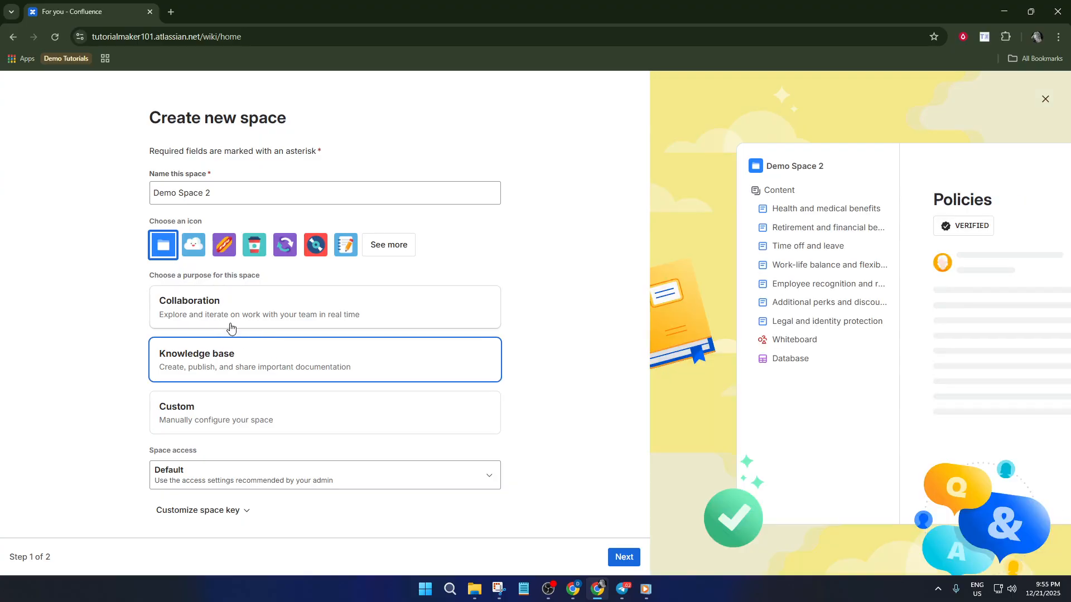
pyautogui.click(208, 318)
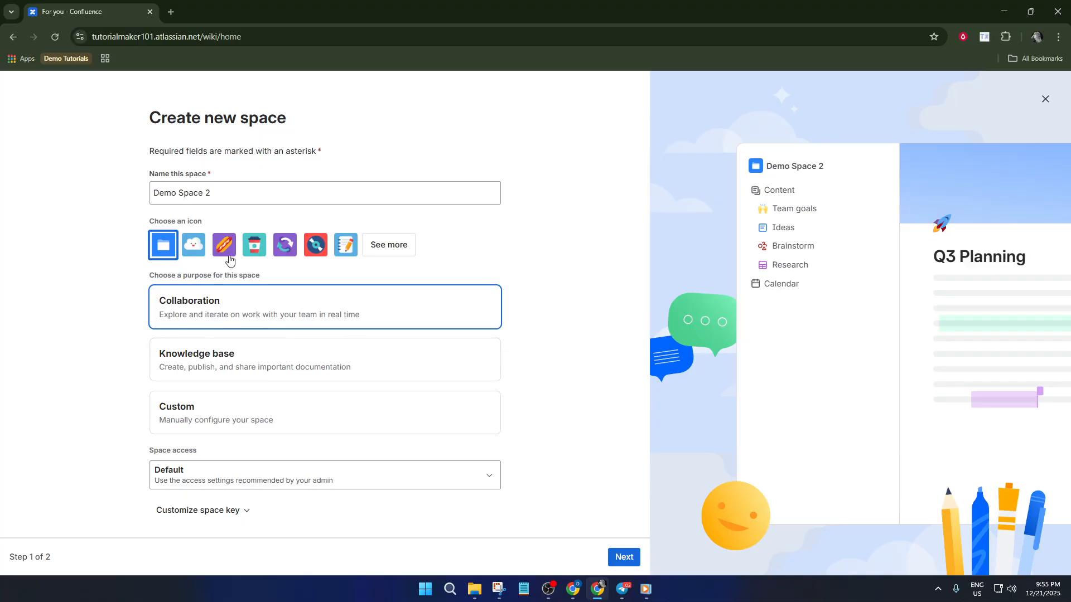
pyautogui.click(221, 360)
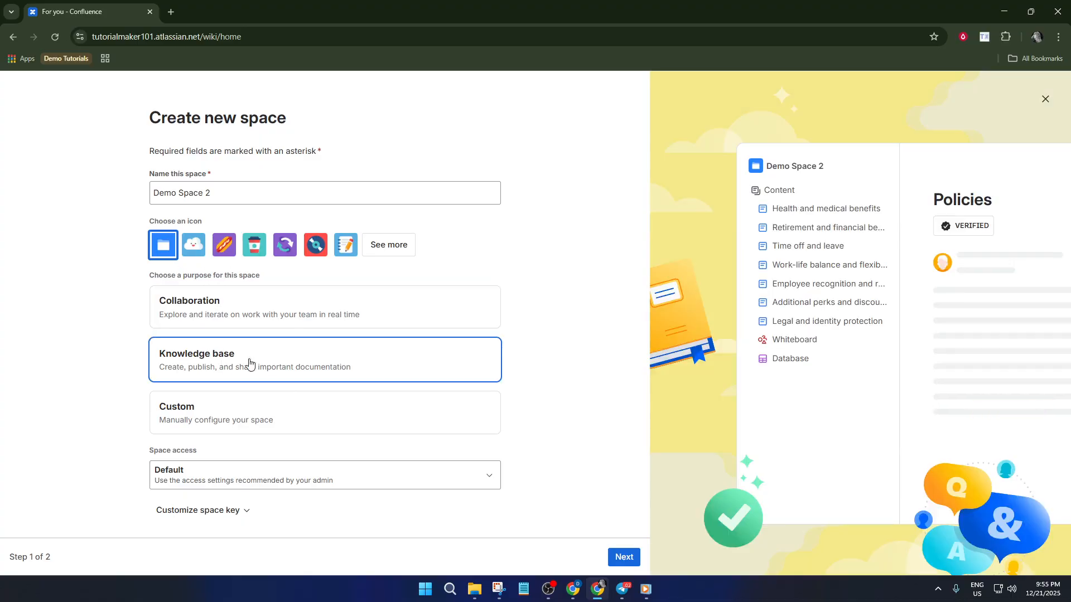
pyautogui.click(282, 314)
pyautogui.click(264, 379)
pyautogui.click(264, 418)
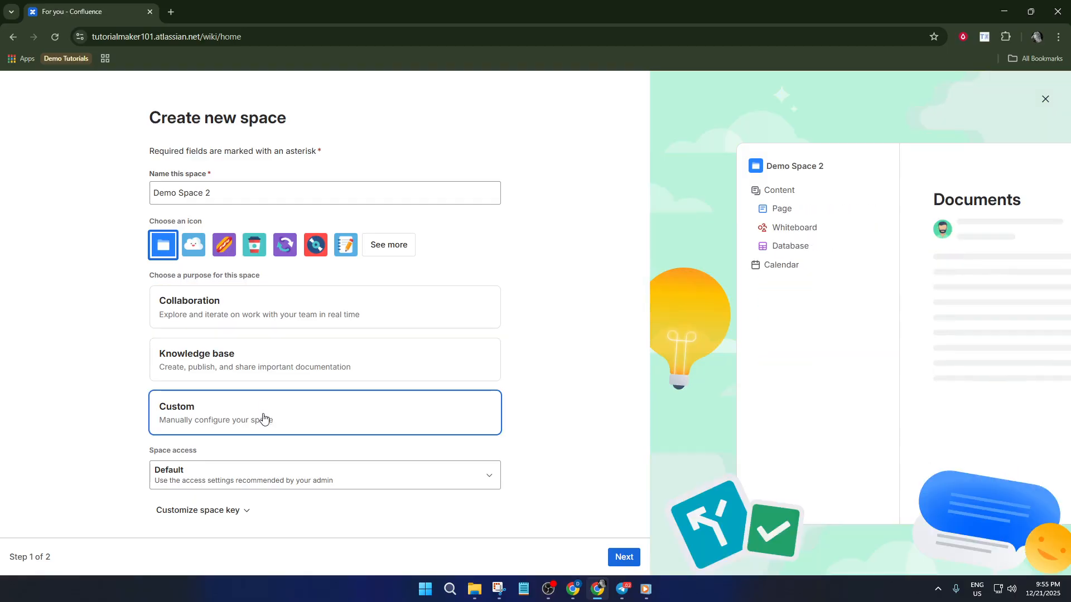
pyautogui.click(315, 473)
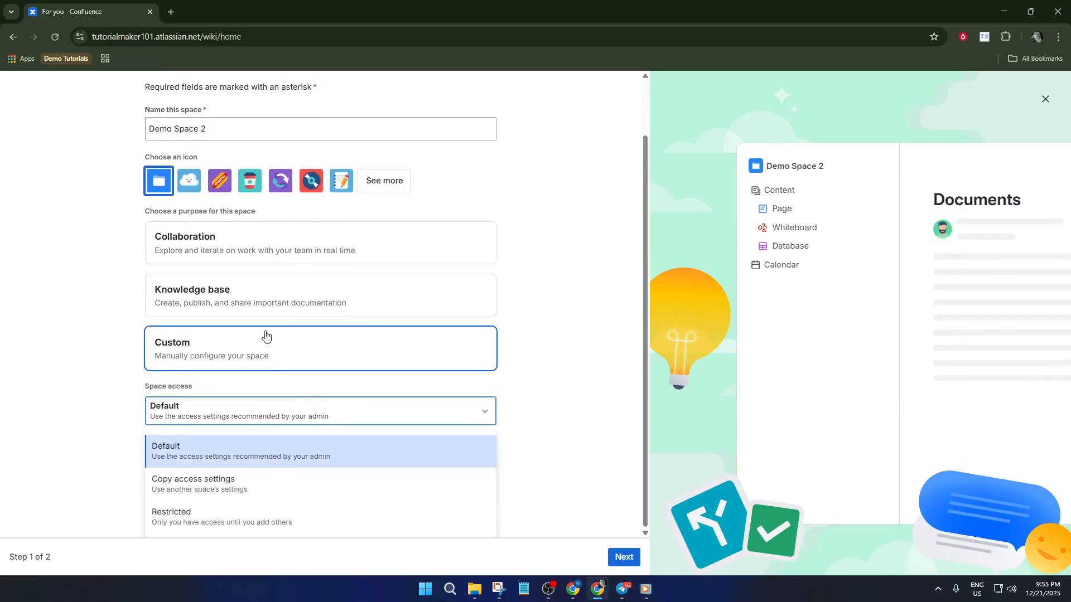
pyautogui.click(263, 332)
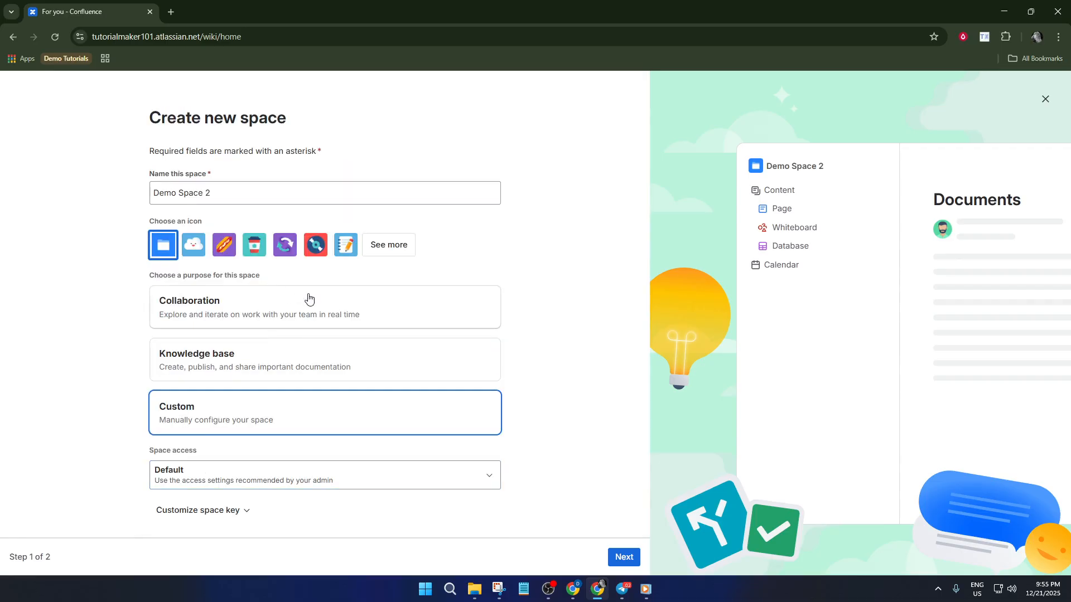
# Step: Set the space's purpose to Collaboration and create it with the default features
pyautogui.click(308, 300)
pyautogui.click(624, 557)
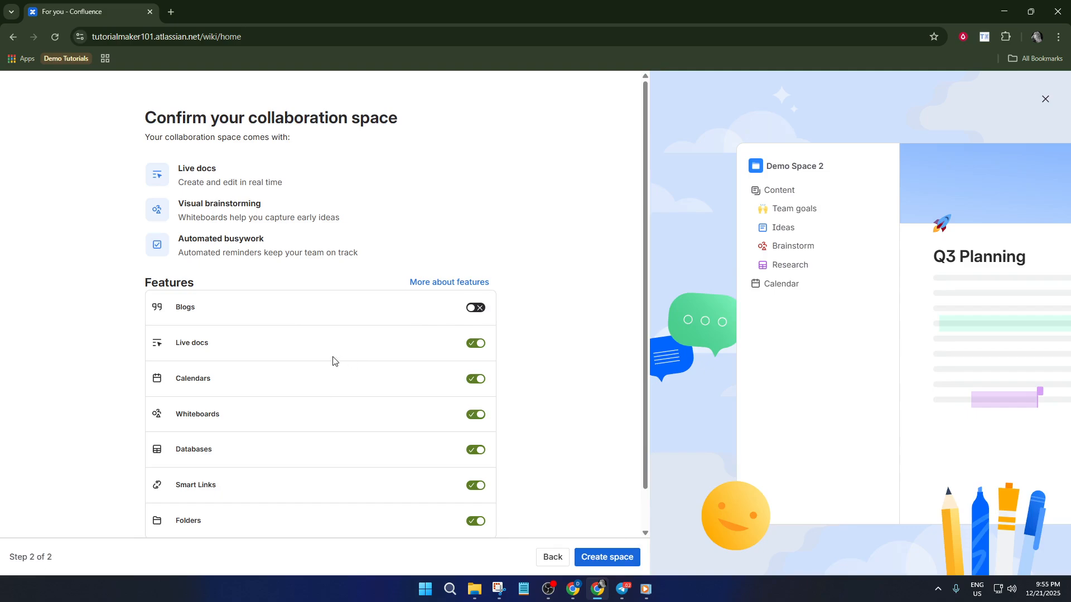
pyautogui.scroll(-1, 232, 386)
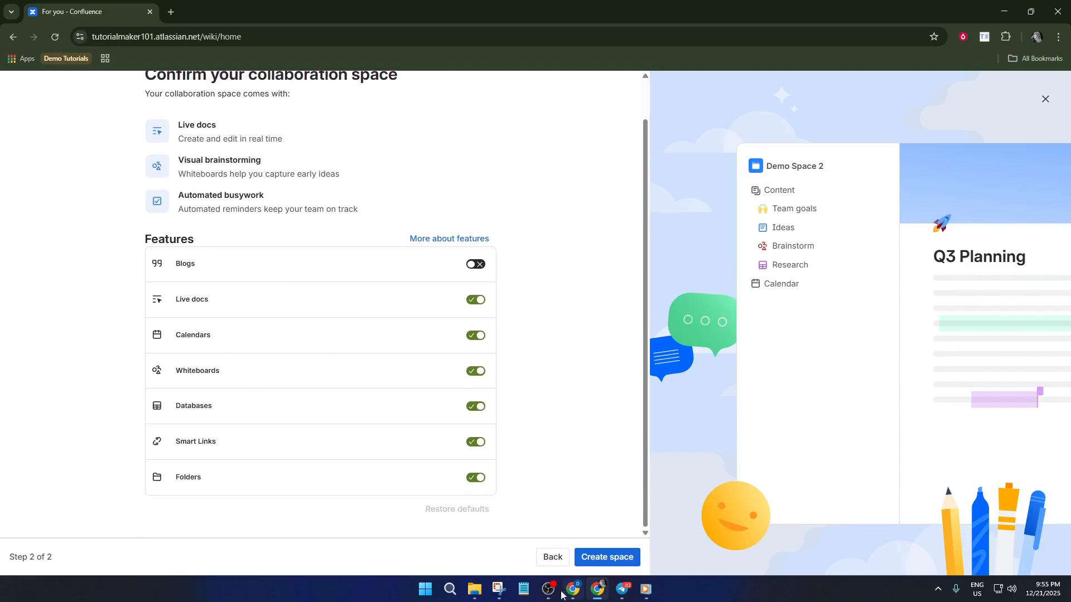
pyautogui.click(608, 558)
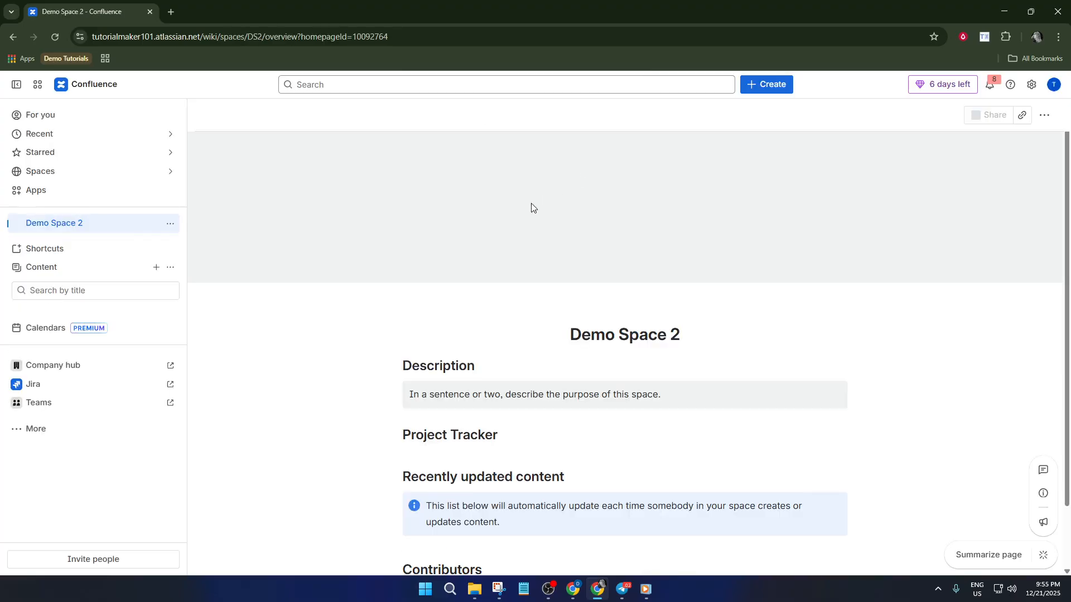
# Step: Look over the new space's overview and add a blank page to its content
pyautogui.scroll(-2, 554, 267)
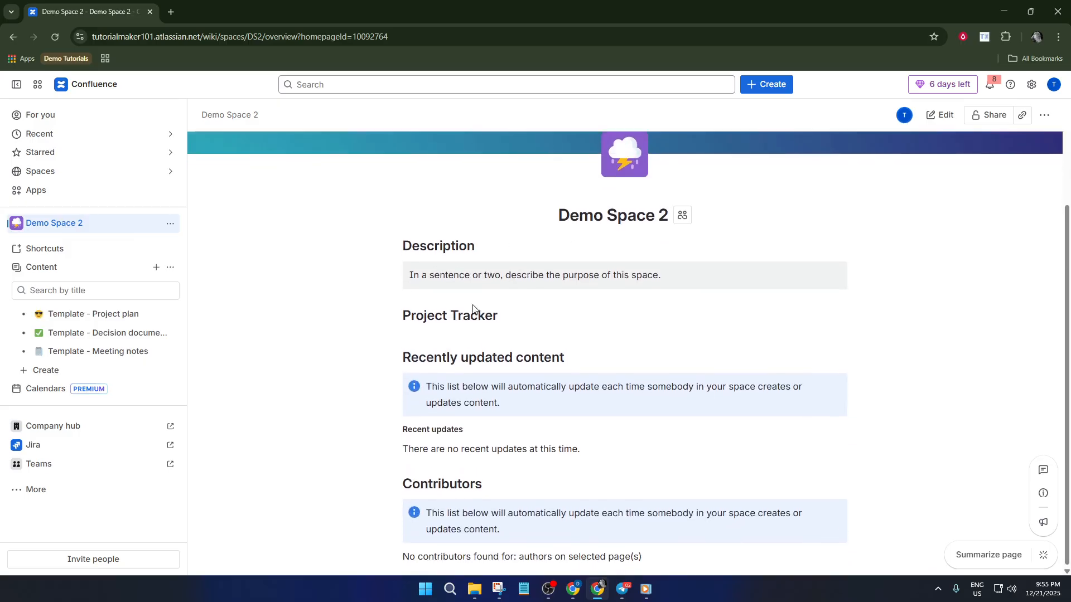
pyautogui.scroll(2, 550, 361)
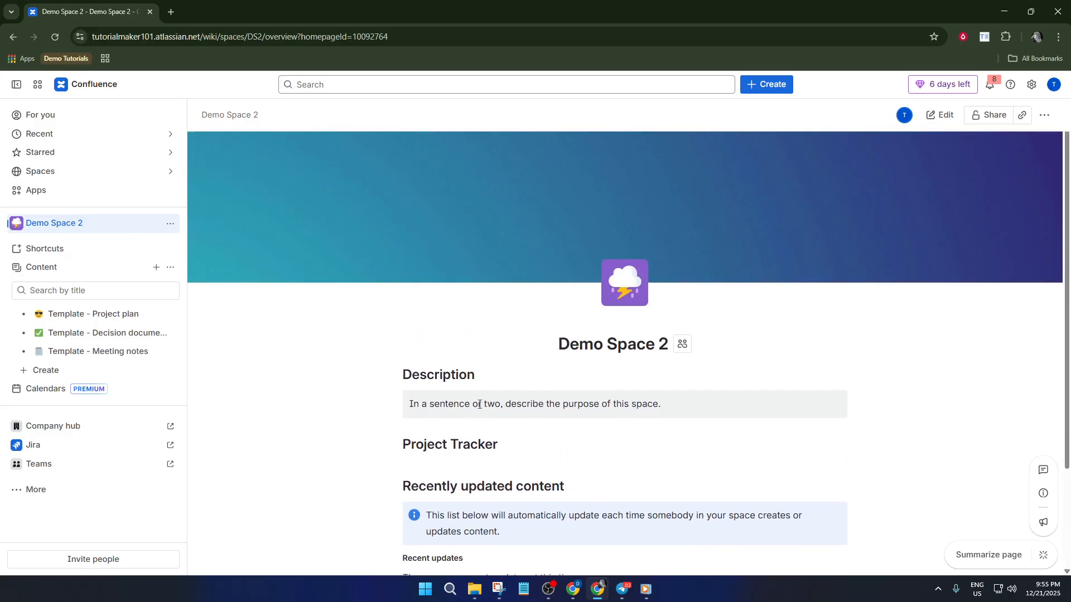
pyautogui.scroll(-2, 491, 415)
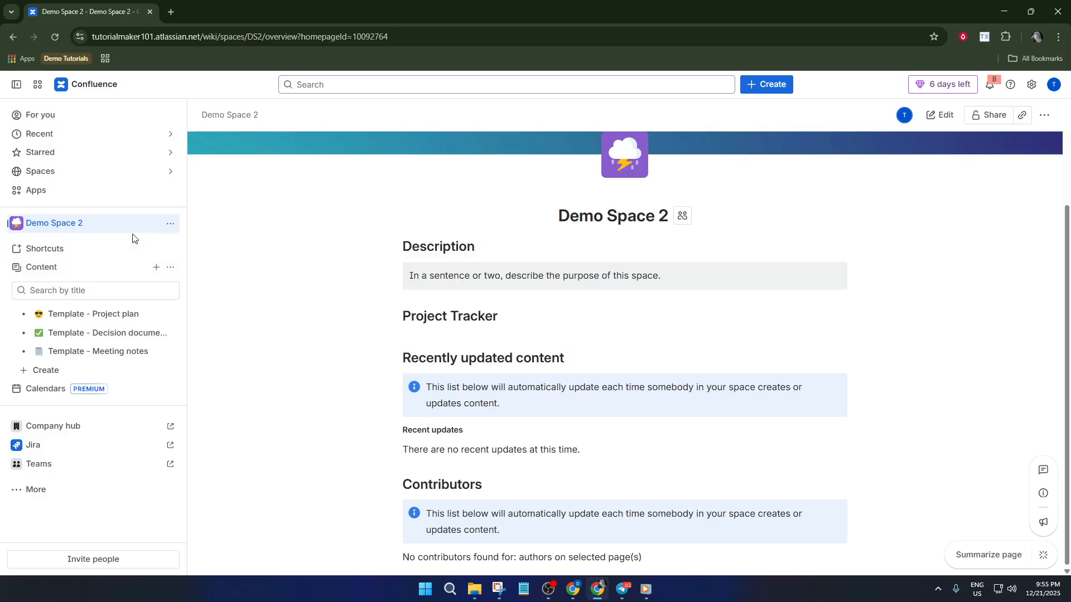
pyautogui.click(156, 268)
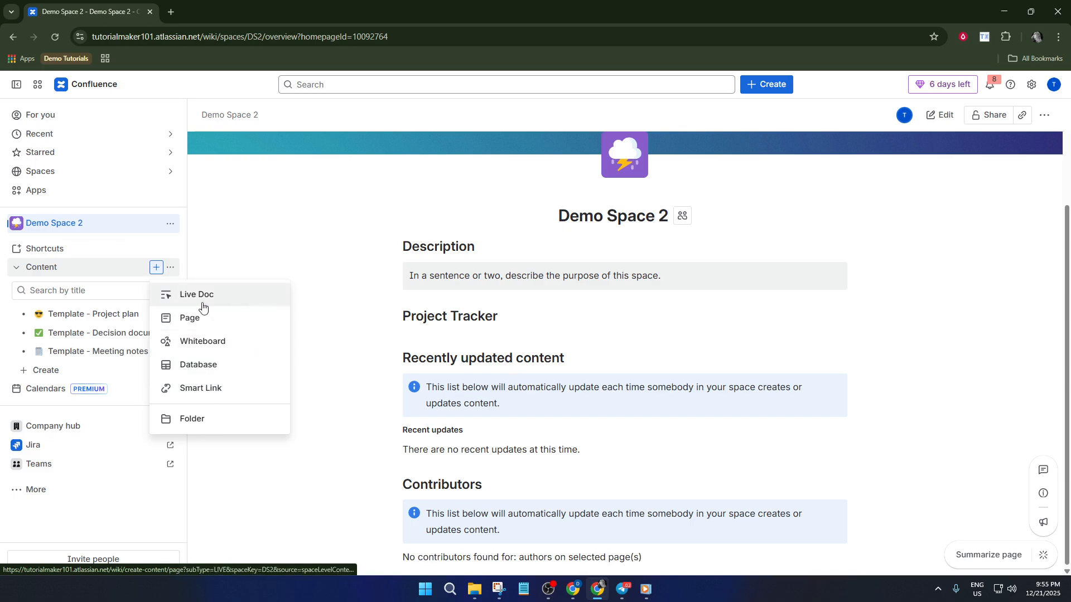
pyautogui.click(192, 318)
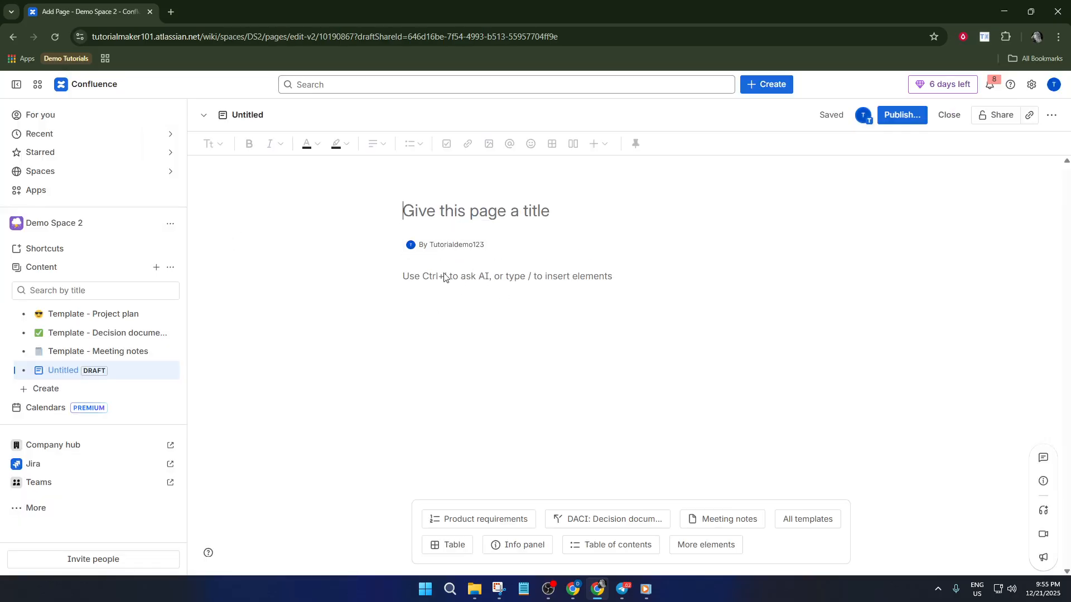
pyautogui.click(435, 219)
# Step: Examine the draft page's additional actions and the general access choices in its sharing settings
pyautogui.click(1052, 116)
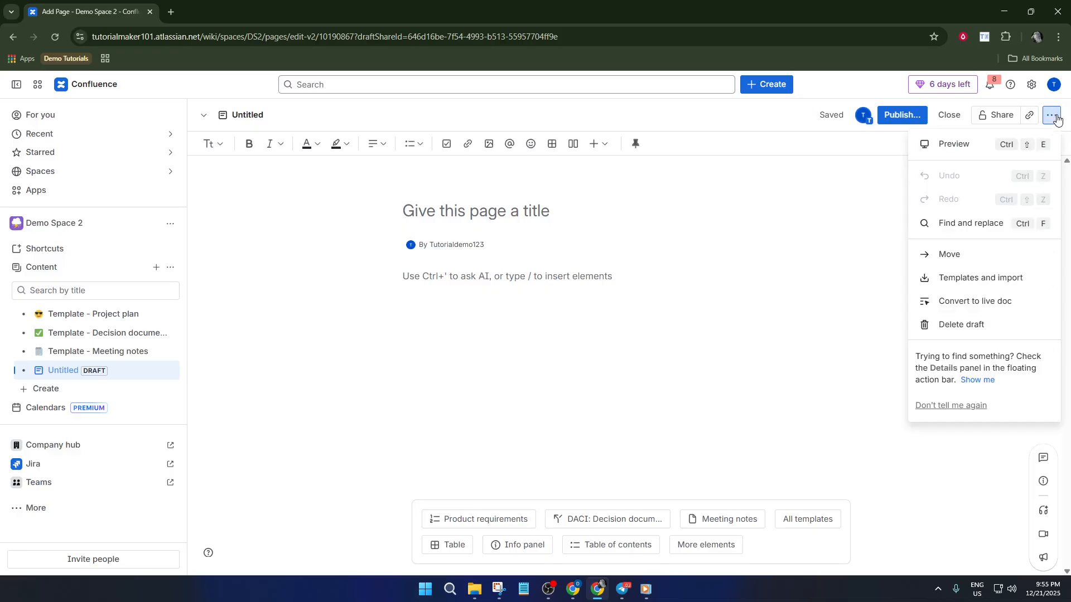
pyautogui.click(1052, 116)
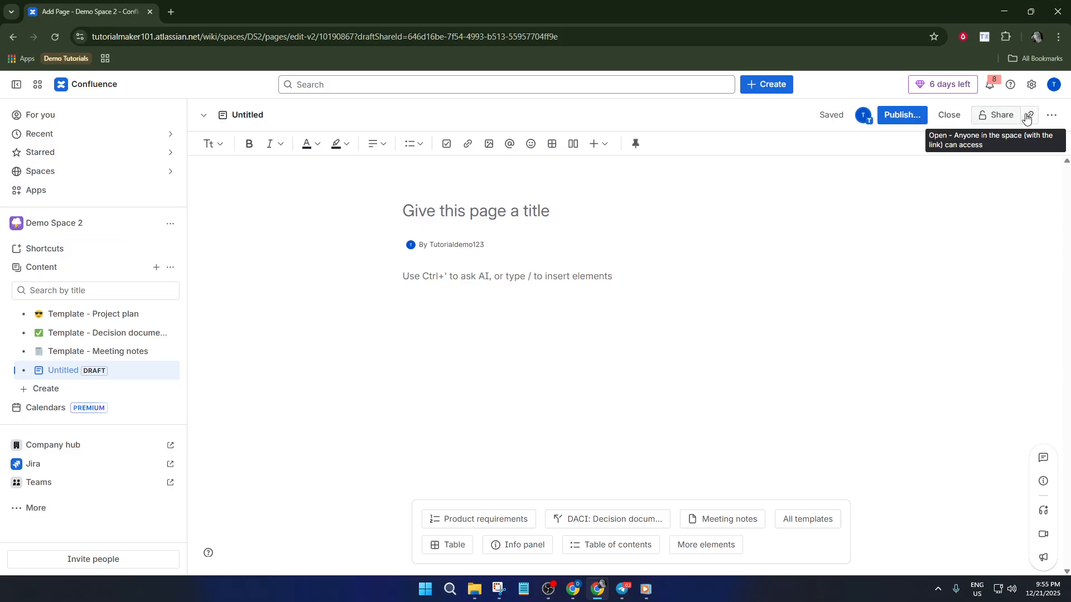
pyautogui.click(1005, 119)
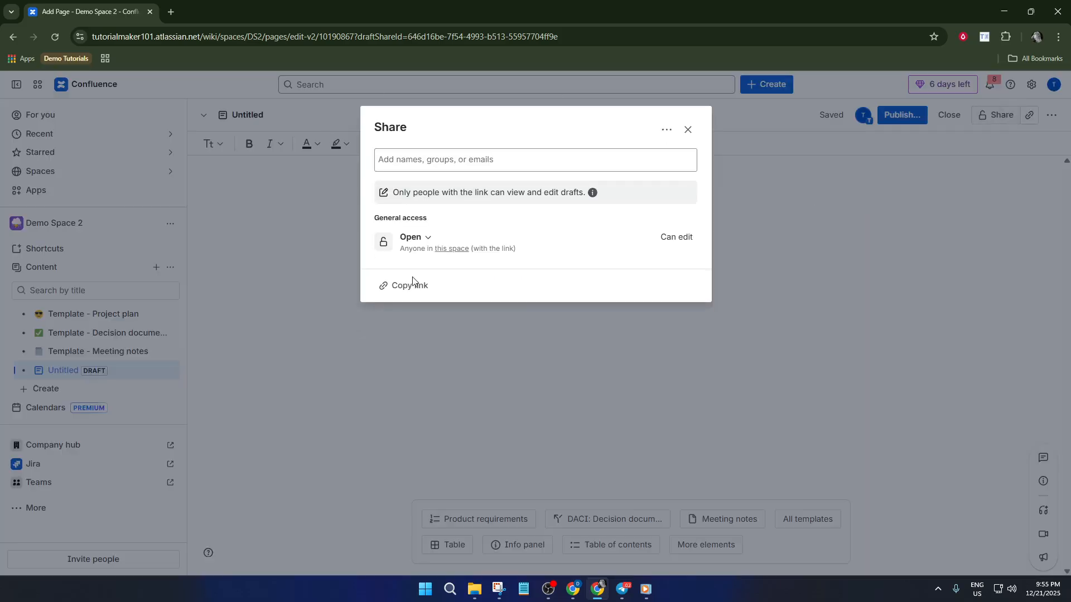
pyautogui.click(438, 244)
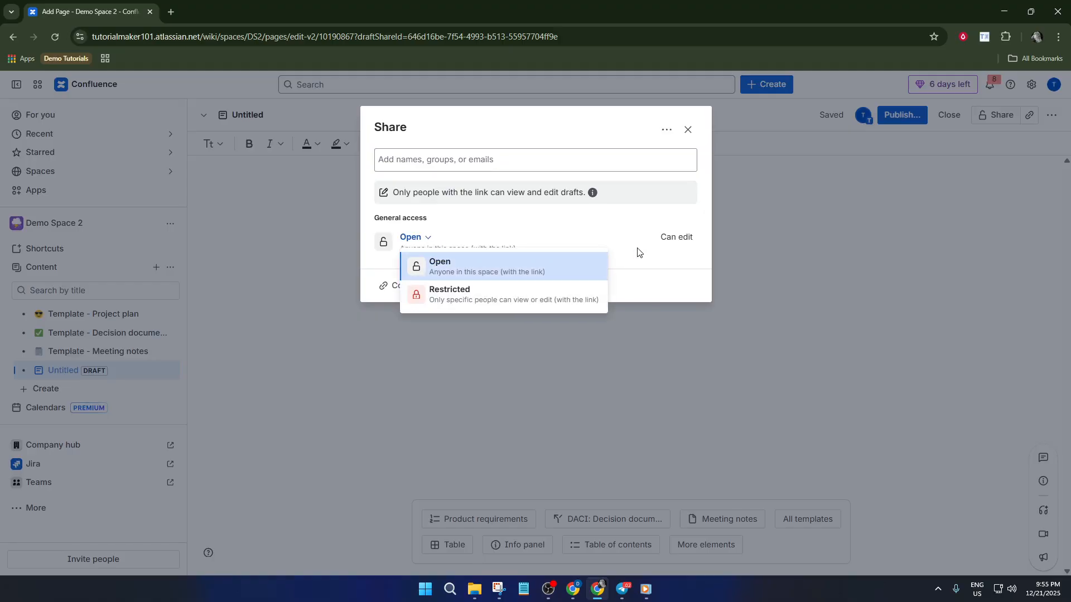
pyautogui.click(706, 256)
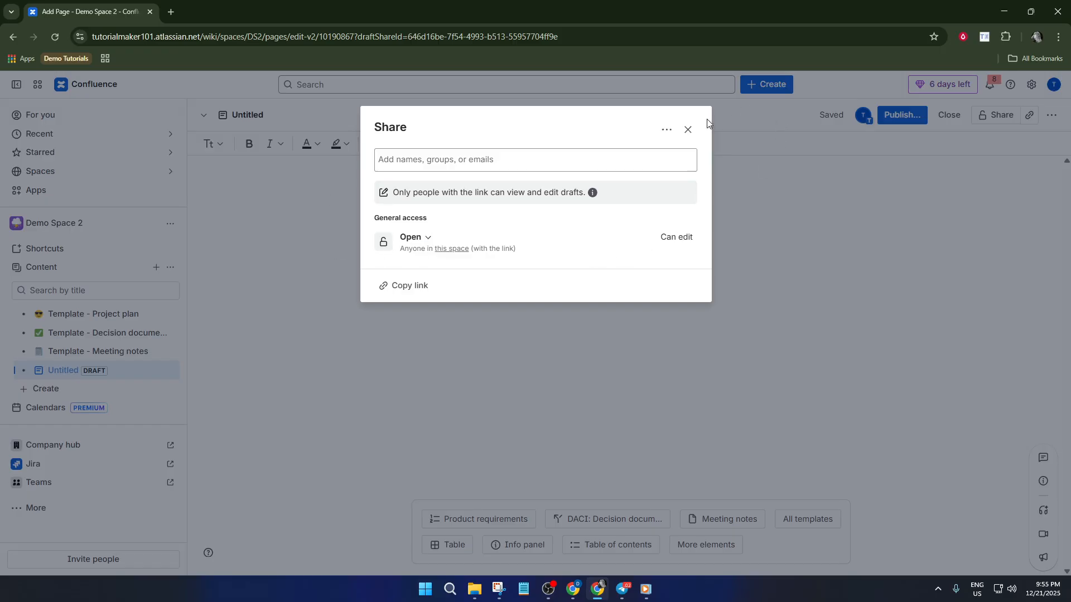
pyautogui.click(692, 131)
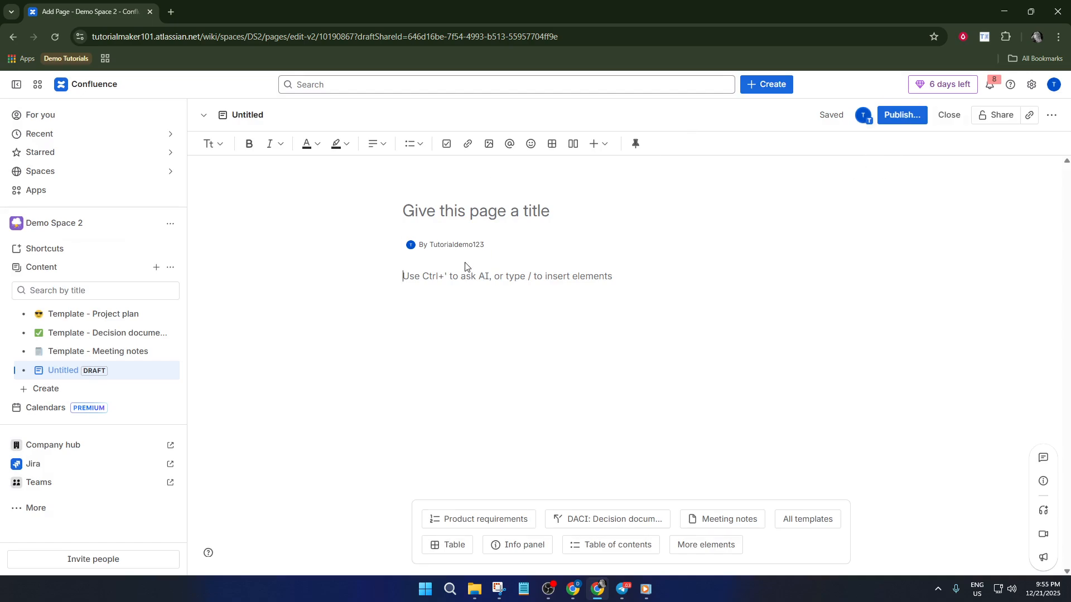
# Step: Title the draft page "New Demo Page"
pyautogui.click(444, 212)
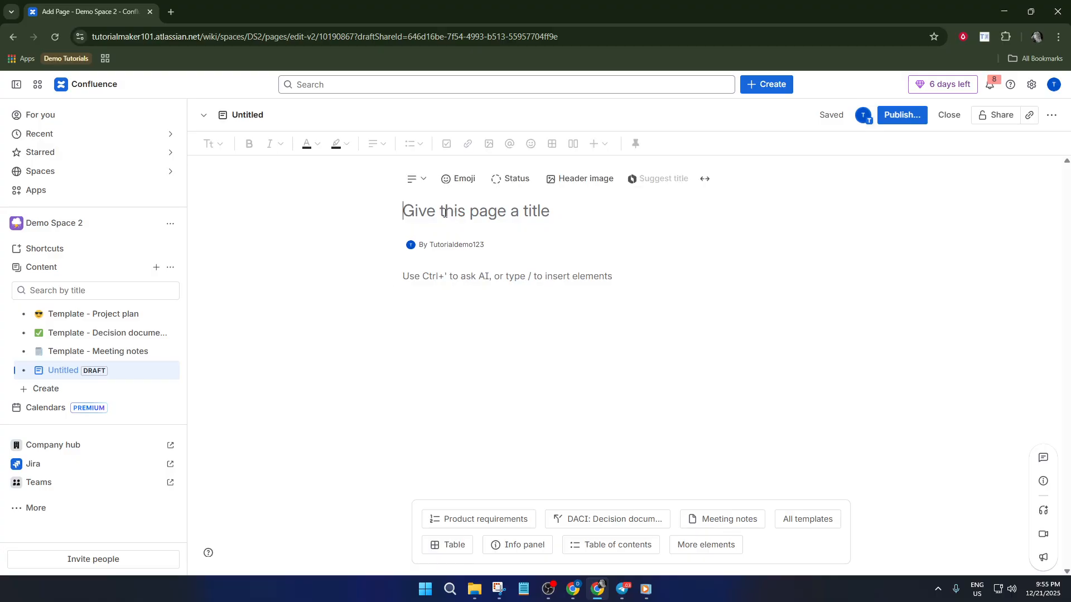
pyautogui.write('Ne')
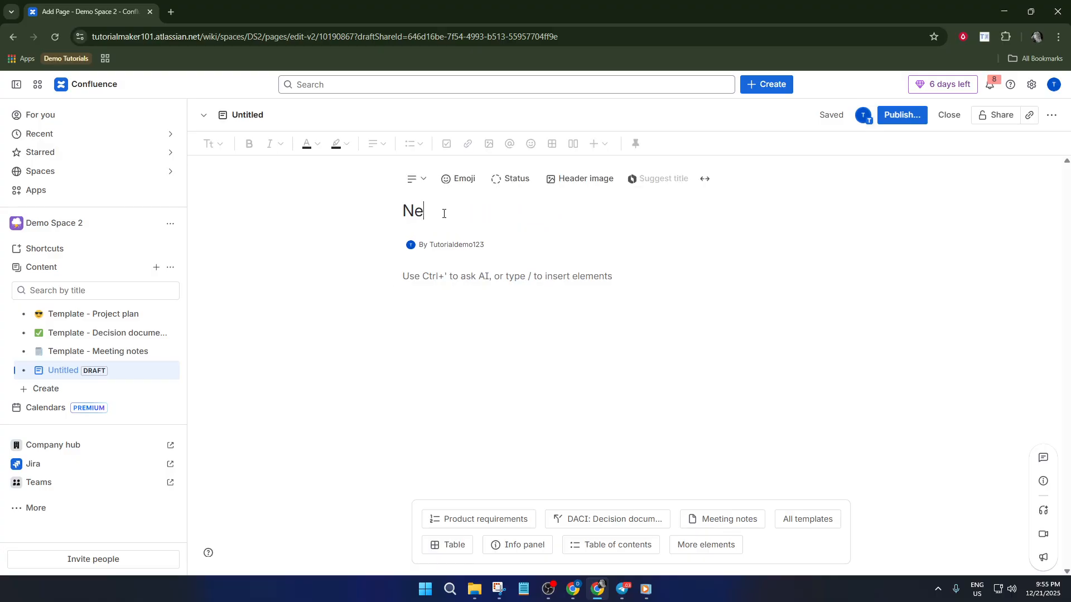
pyautogui.write('w emo ')
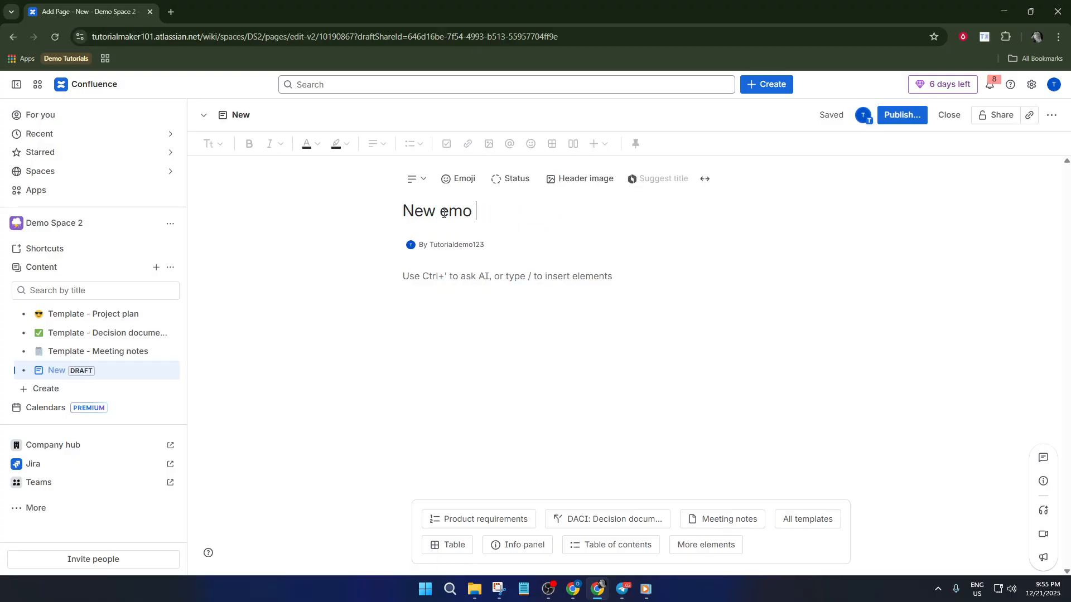
pyautogui.write('Page')
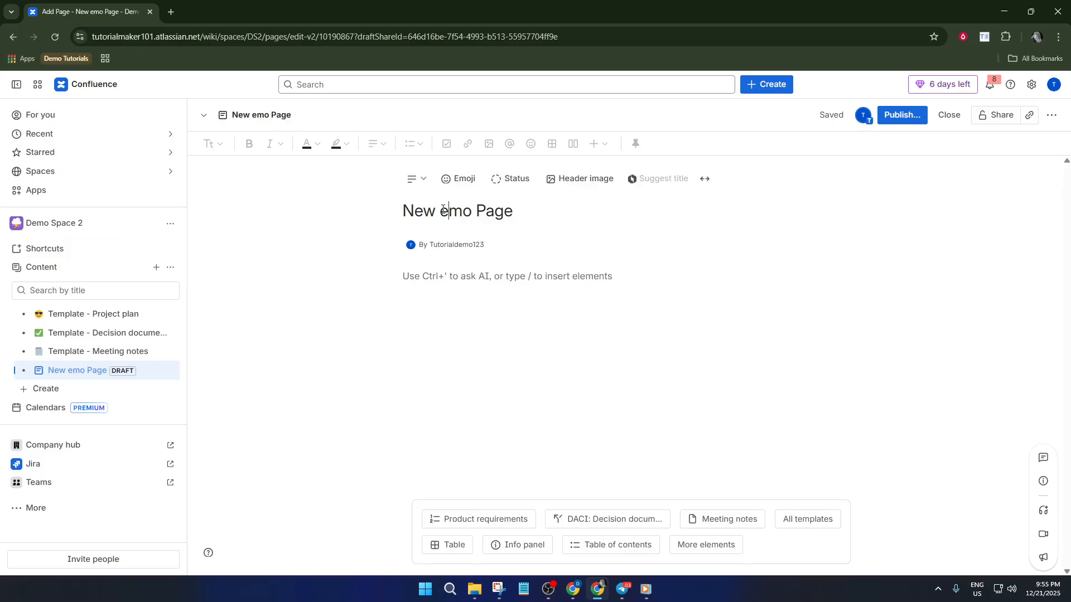
pyautogui.write('D')
# Step: Insert a Page Tree Search element in the page body, with "Demo Root page" as the name of its root page
pyautogui.click(469, 288)
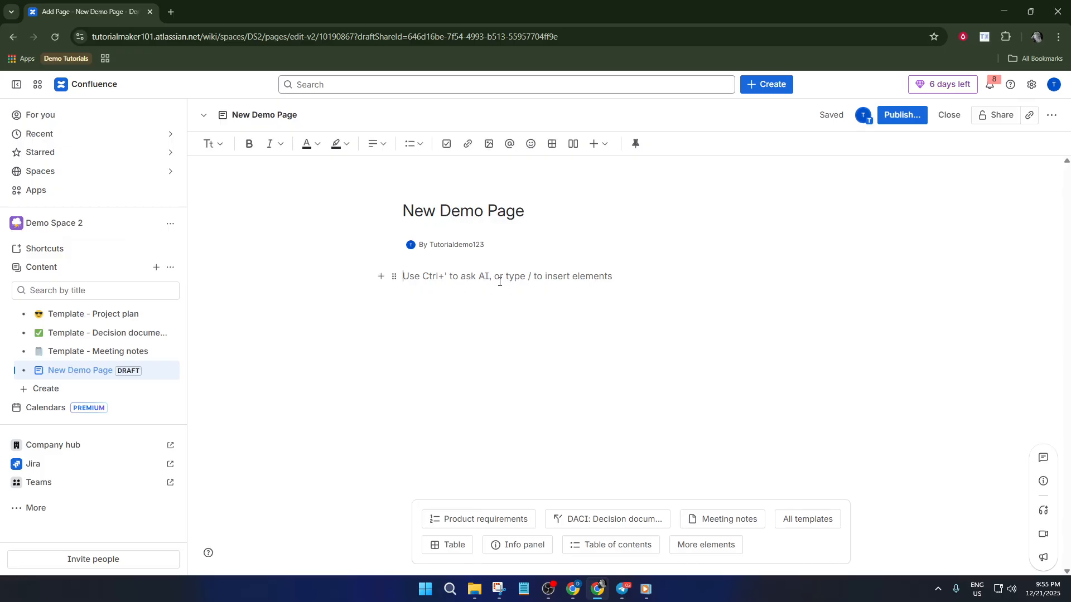
pyautogui.write('/')
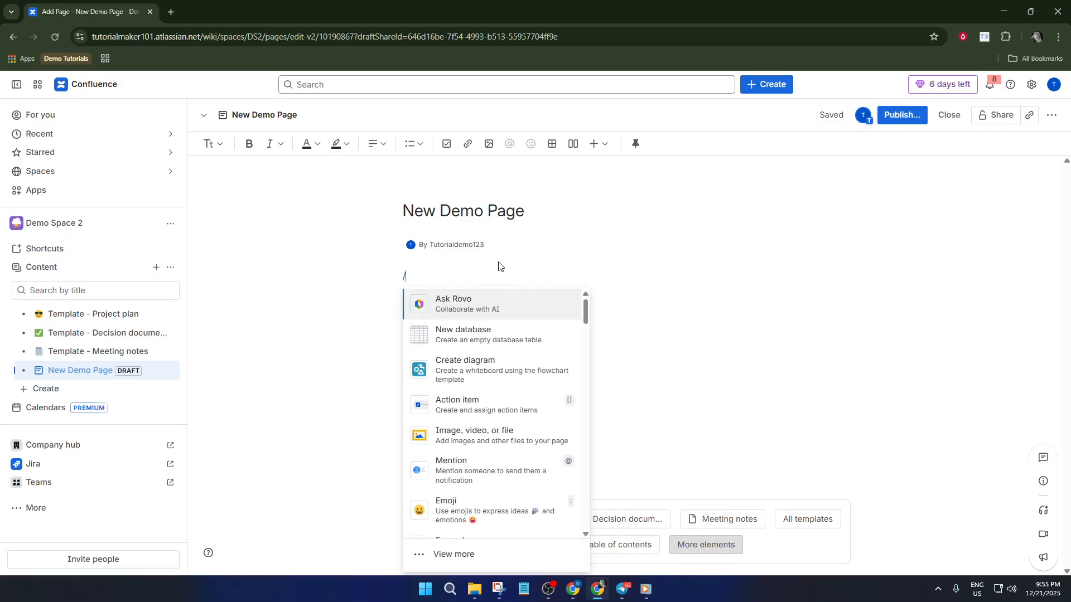
pyautogui.write('page')
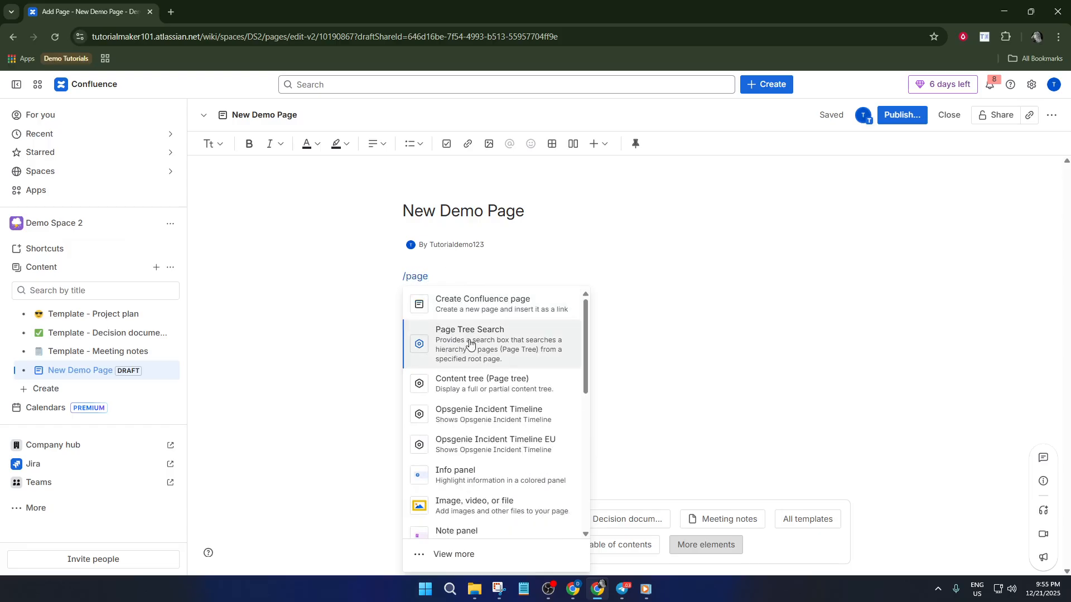
pyautogui.click(491, 341)
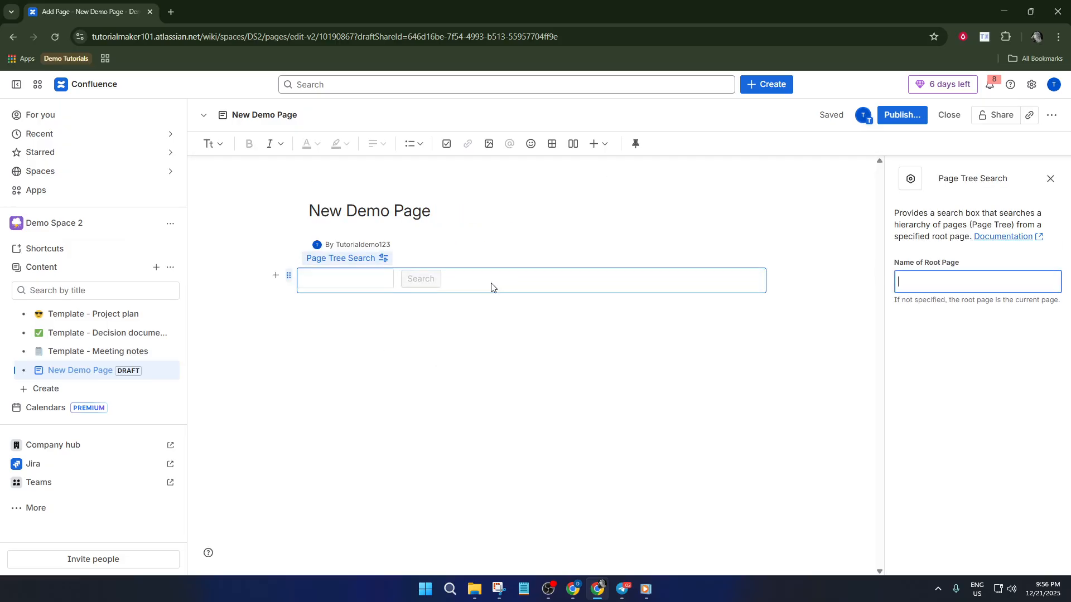
pyautogui.click(514, 280)
pyautogui.click(993, 276)
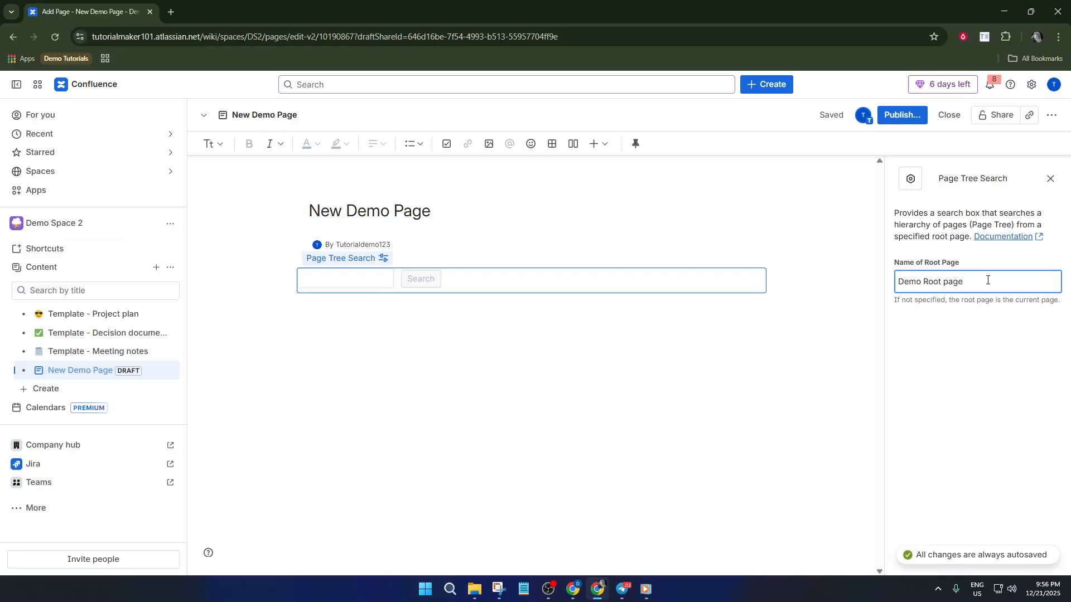
pyautogui.click(570, 346)
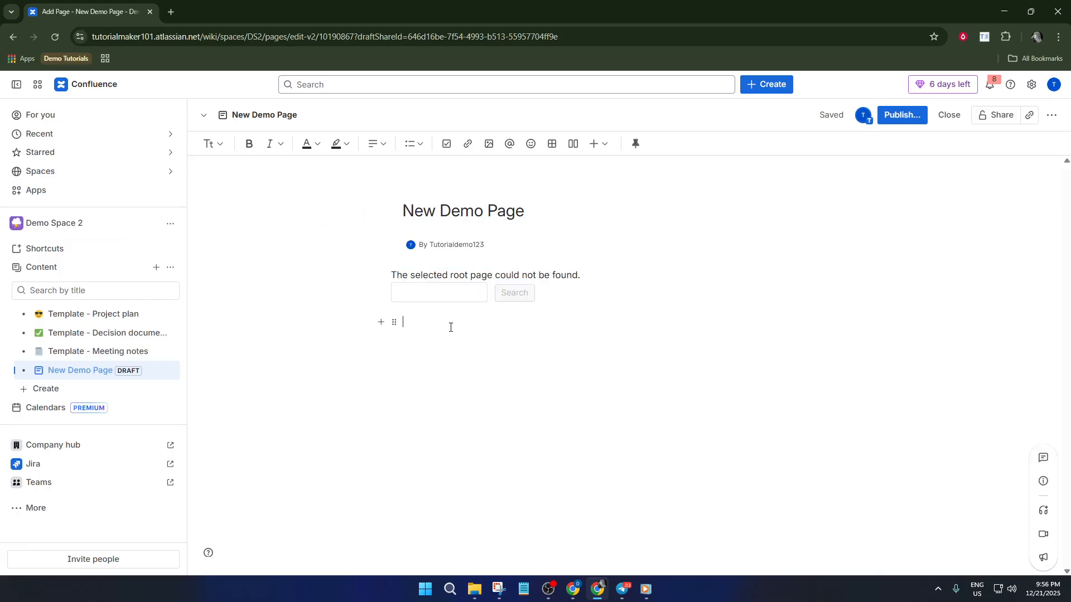
# Step: Insert a new blank whiteboard in the page body below the Page Tree Search element
pyautogui.write('/w')
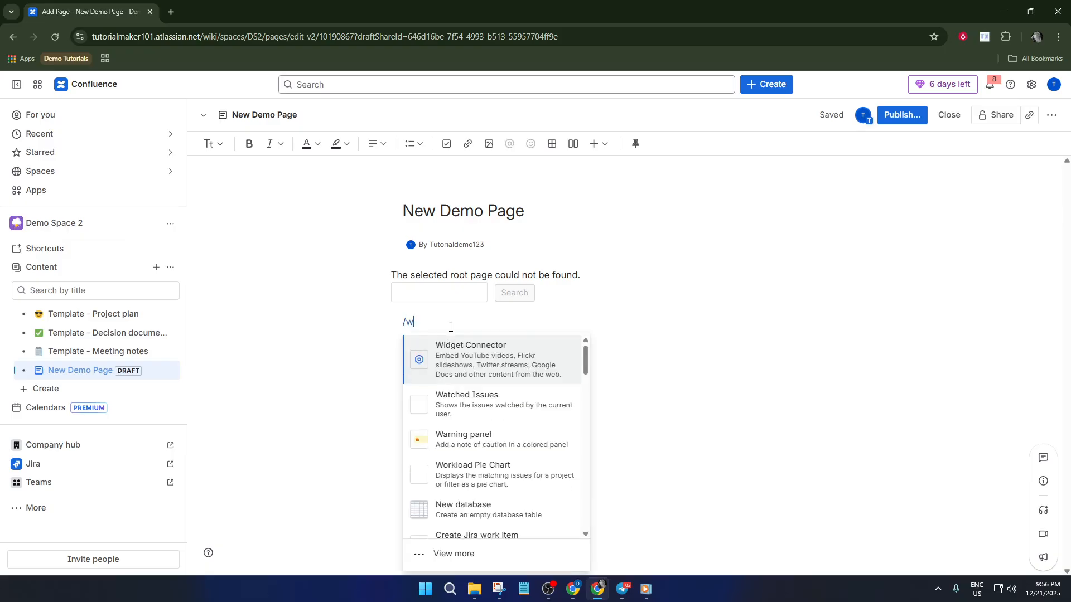
pyautogui.write('hite')
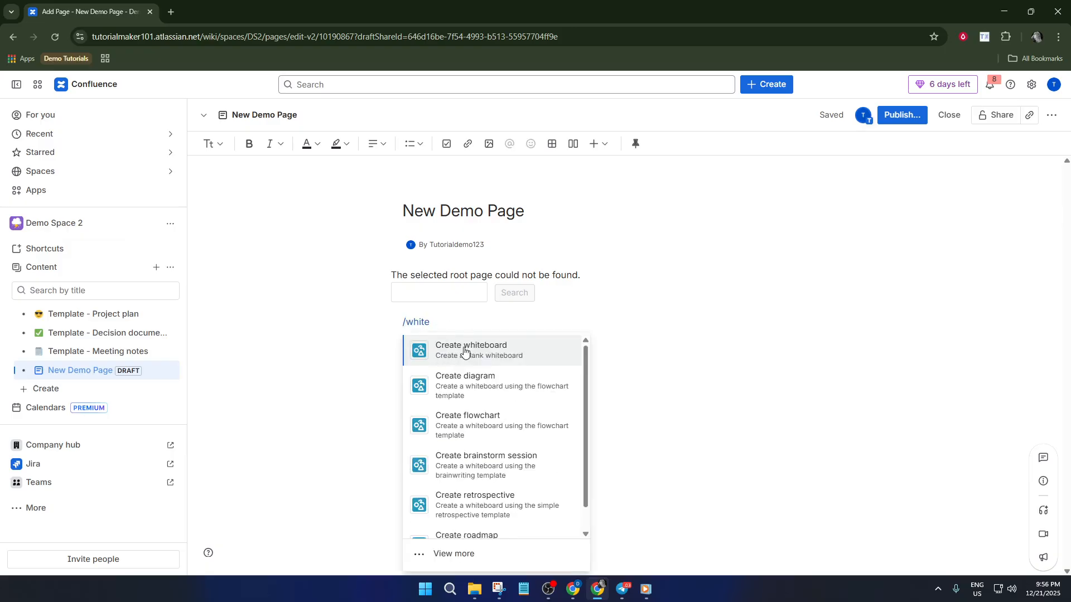
pyautogui.click(471, 351)
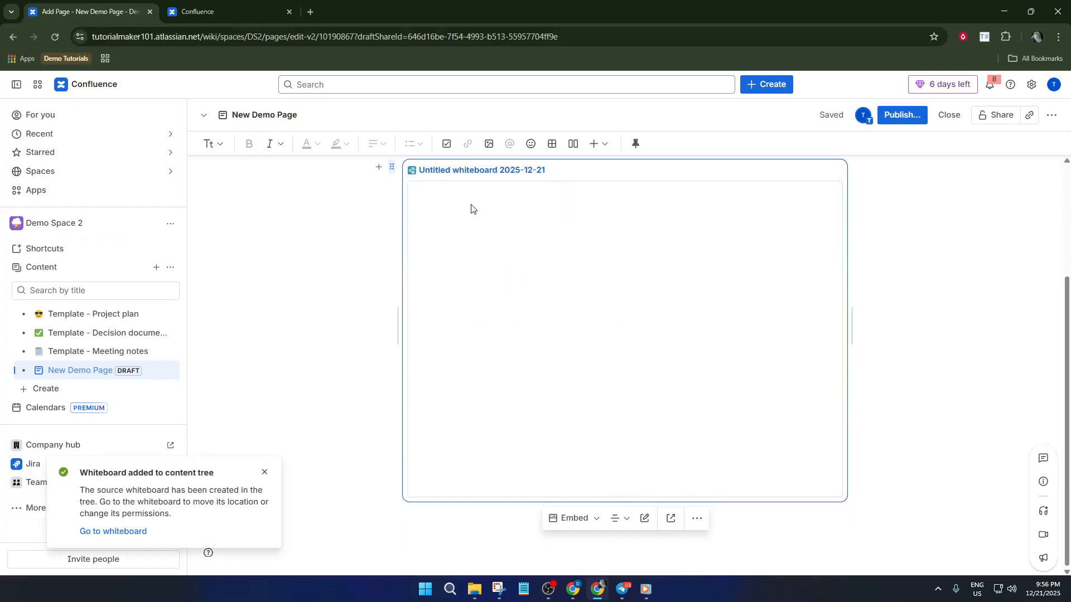
# Step: Switch to the new whiteboard and place a blue circle in the upper part of its empty canvas
pyautogui.click(203, 8)
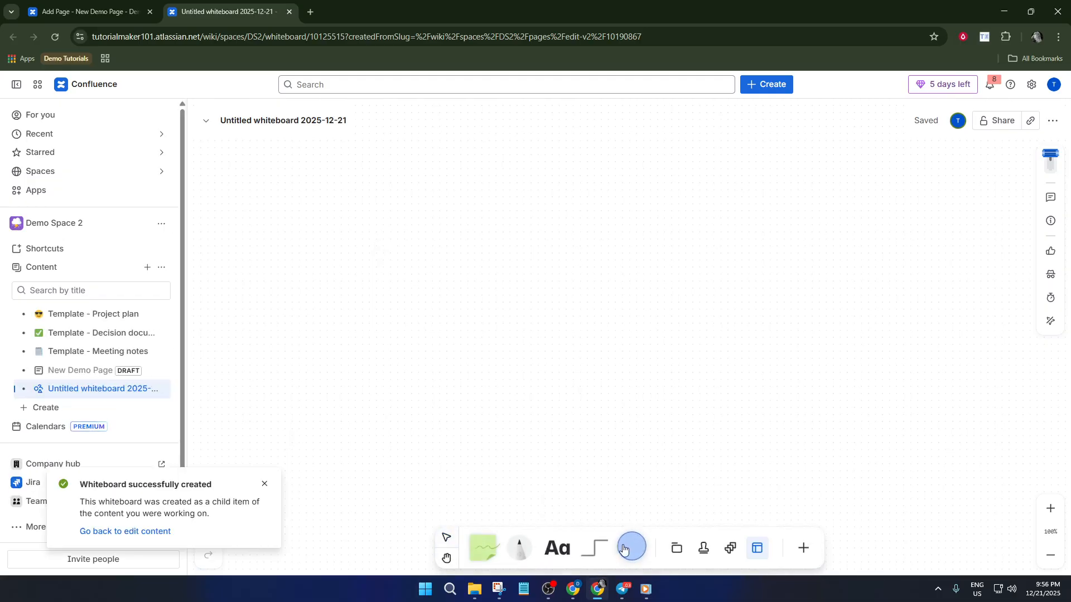
pyautogui.click(628, 549)
pyautogui.click(454, 283)
pyautogui.click(448, 234)
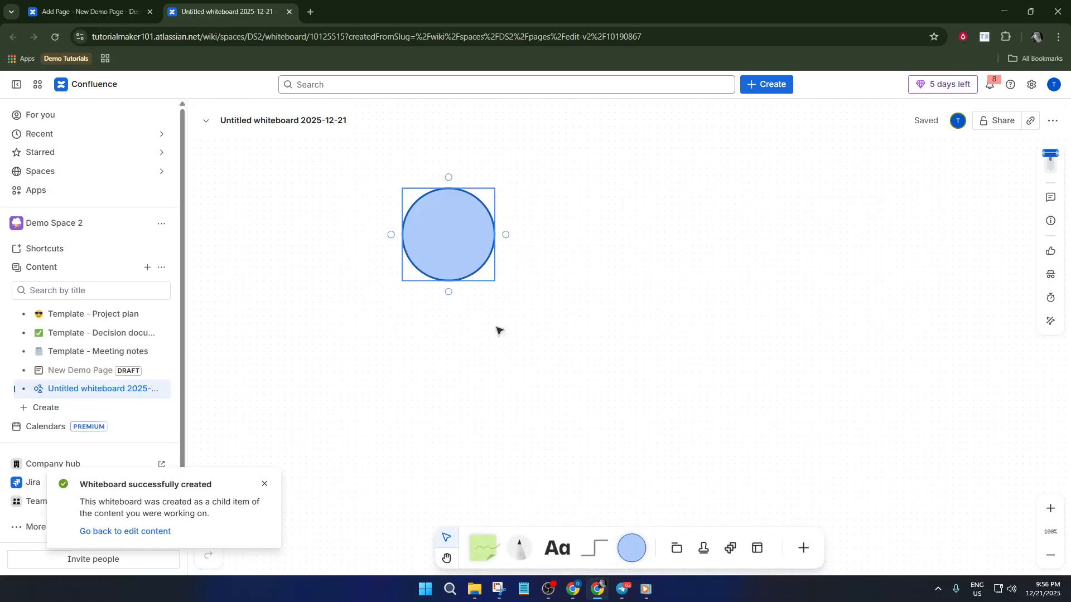
# Step: Draw an elbow connector running down from beside the circle and place a second blue circle at its arrowhead
pyautogui.click(594, 547)
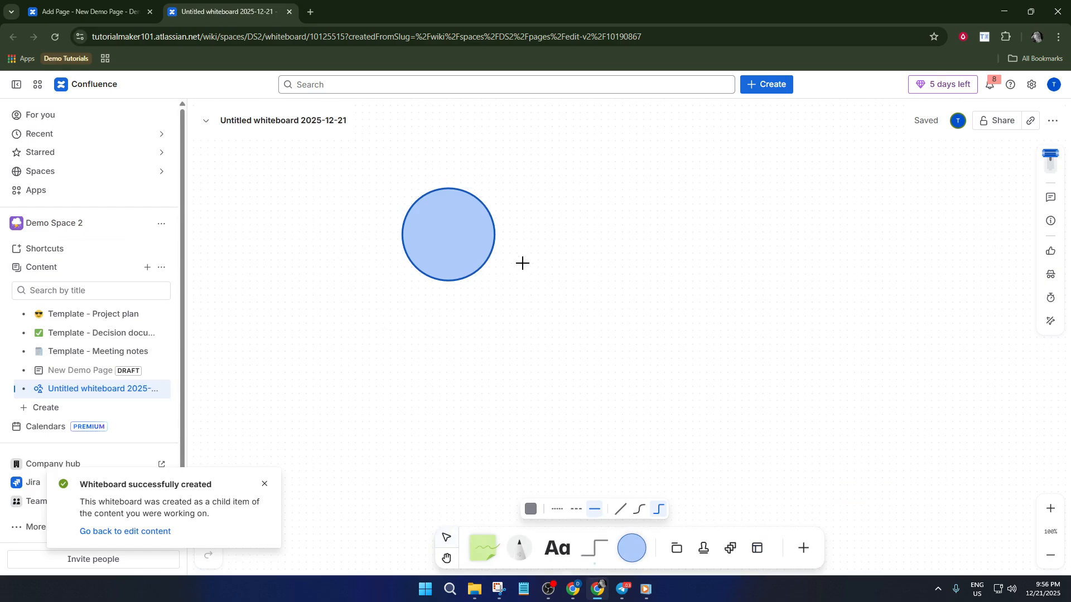
pyautogui.moveTo(518, 246)
pyautogui.mouseDown()
pyautogui.moveTo(595, 254)
pyautogui.moveTo(607, 343)
pyautogui.mouseUp()
pyautogui.click(632, 548)
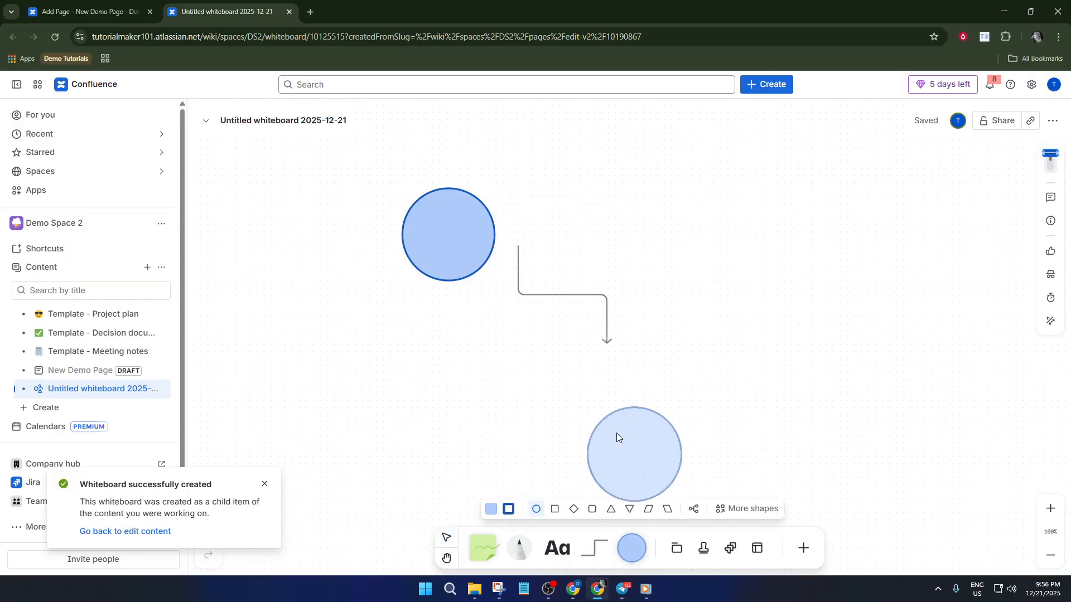
pyautogui.click(612, 395)
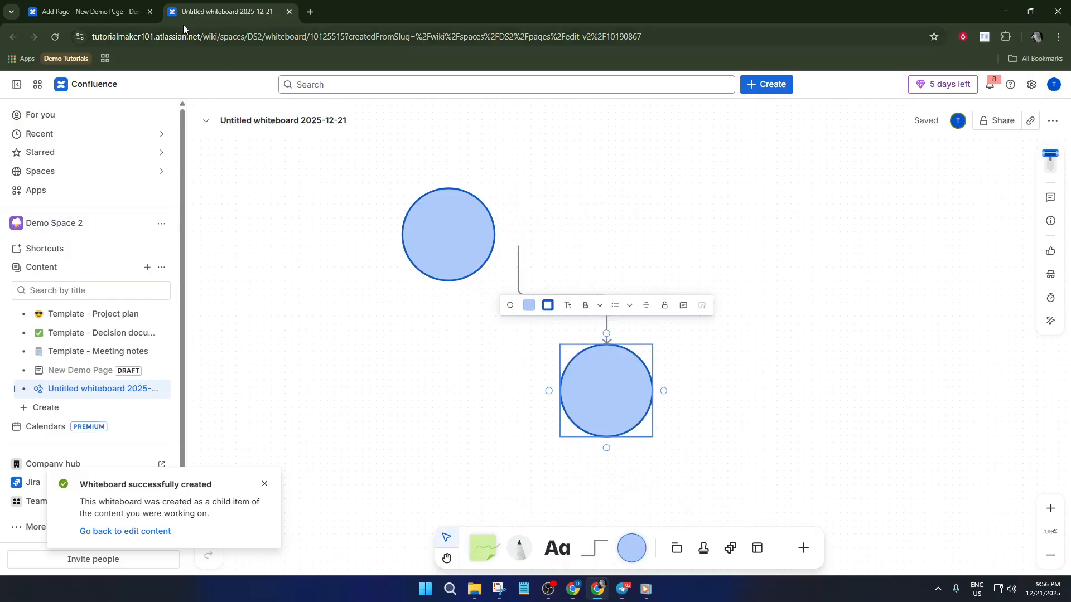
# Step: Return to the New Demo Page draft and enter the invitee's account name or e-mail in its sharing settings
pyautogui.click(123, 4)
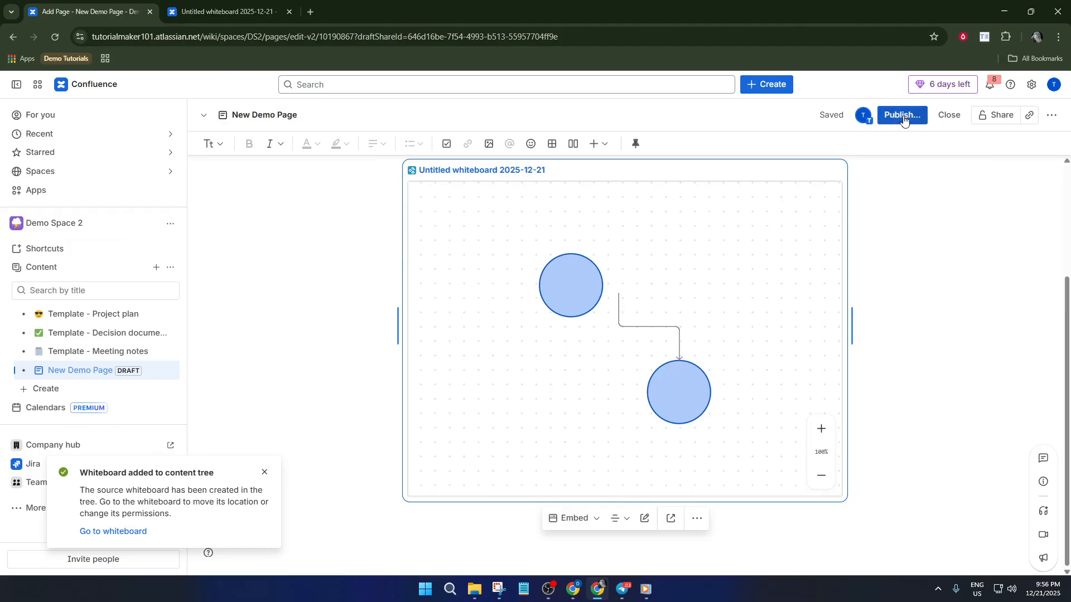
pyautogui.click(991, 117)
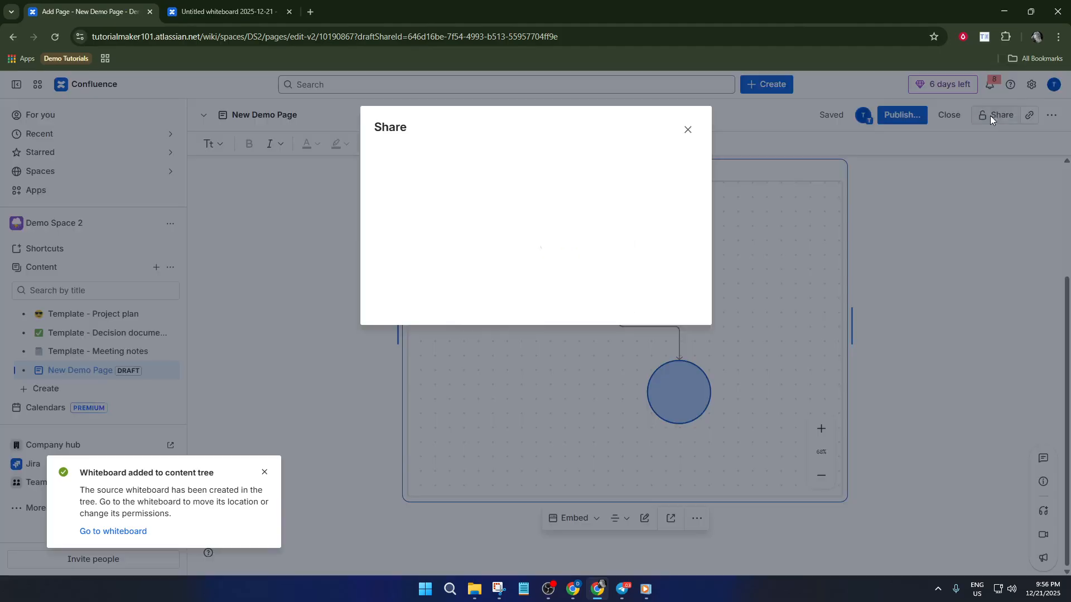
pyautogui.click(508, 156)
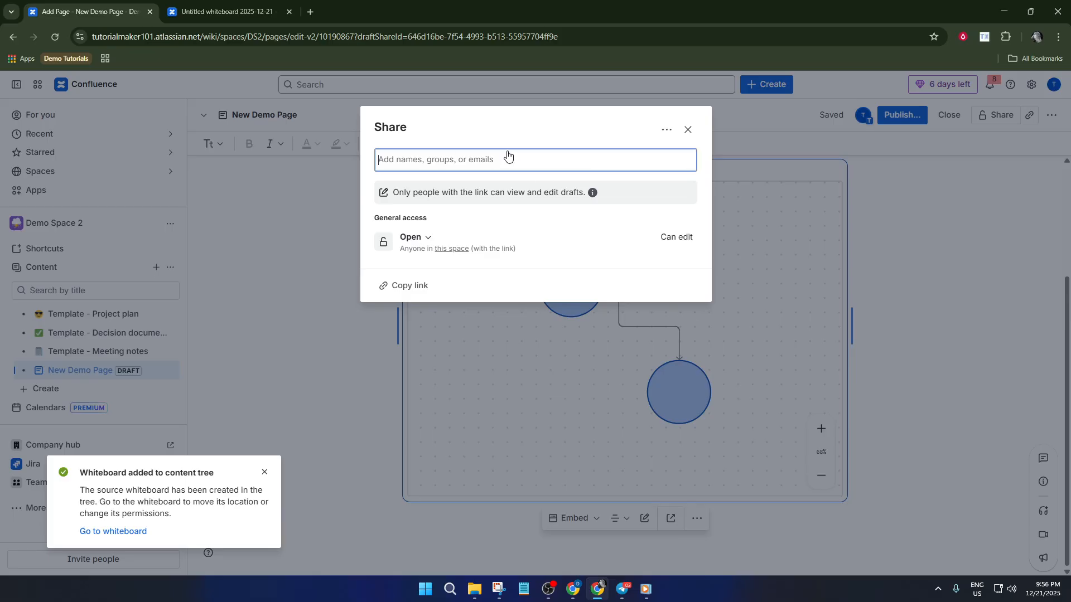
pyautogui.write('@')
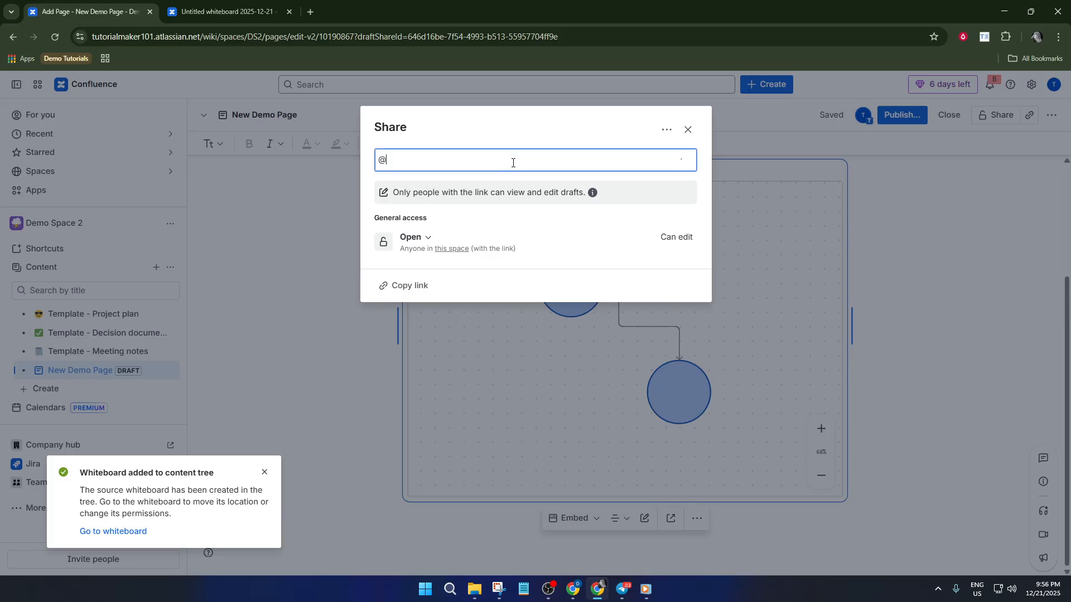
pyautogui.press('BackSpace')
pyautogui.write('de')
pyautogui.write('t1234232')
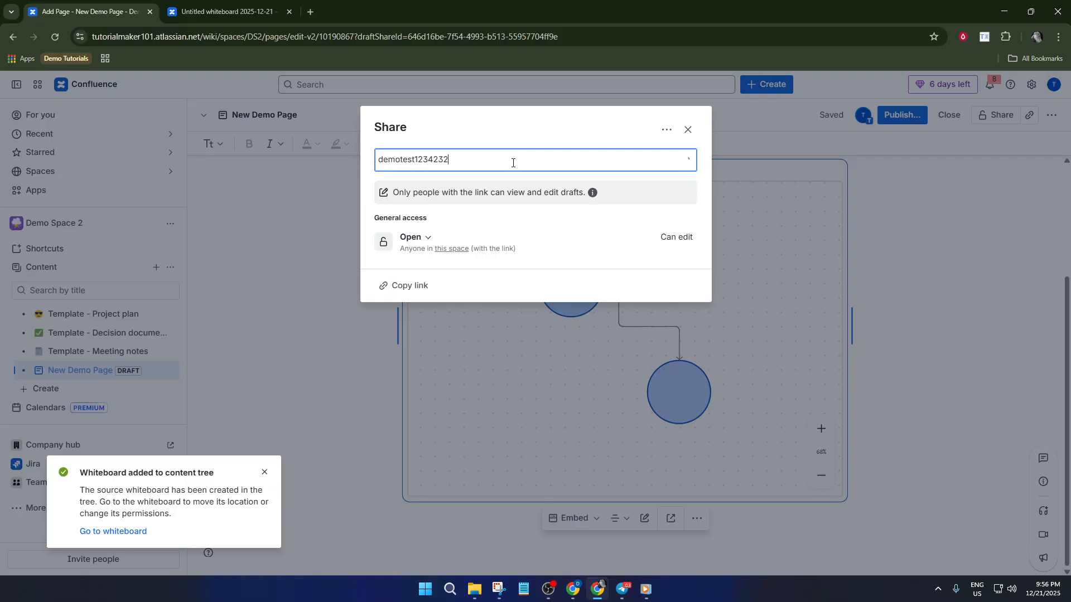